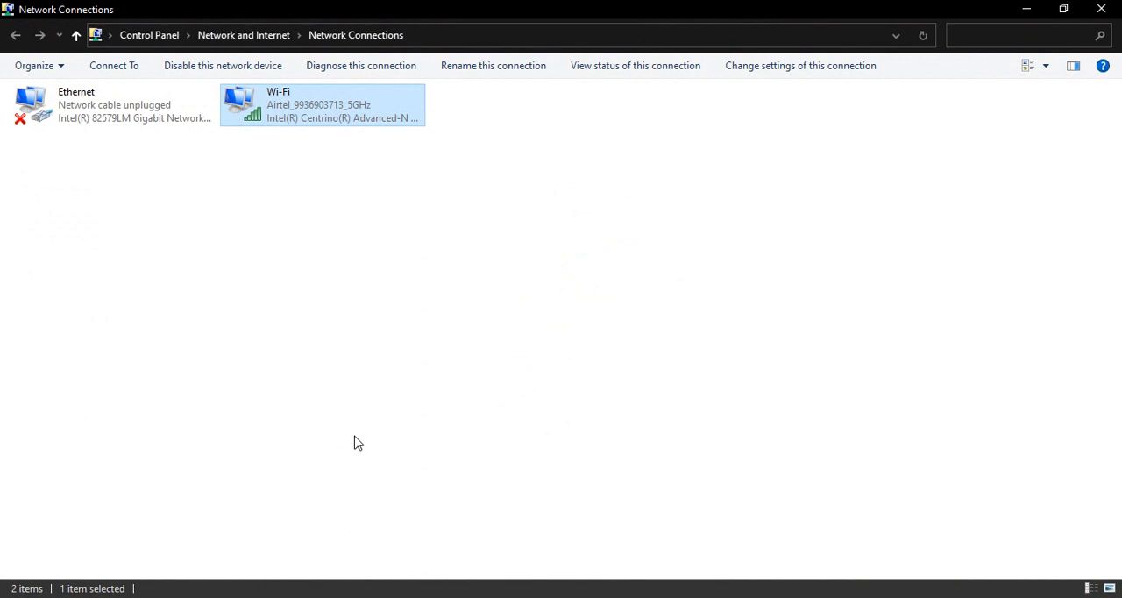
- Close the Network Connections window to return to the desktop
click(1101, 9)
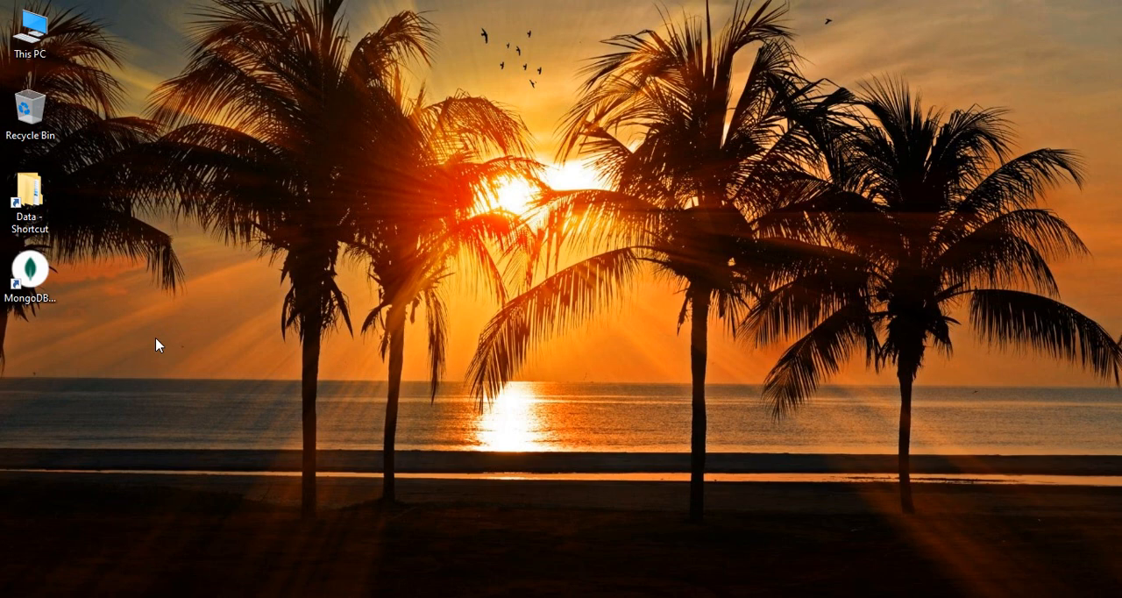
- Run ncpa.cpl from the Run dialog to list the Ethernet and Wi-Fi adapters
key(super+r)
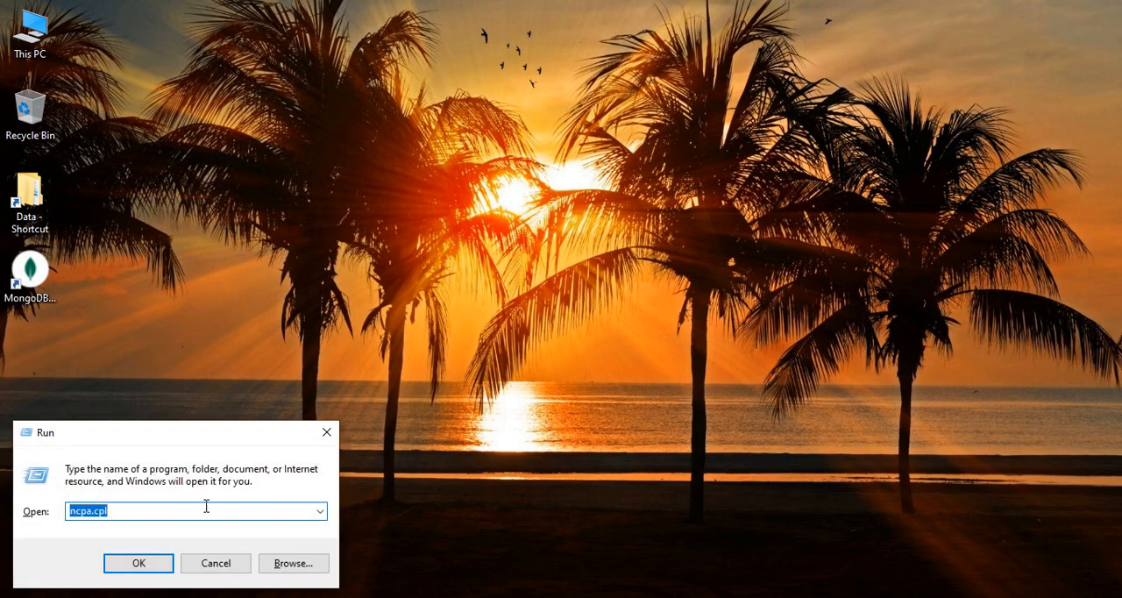
click(167, 516)
drag(208, 433, 595, 152)
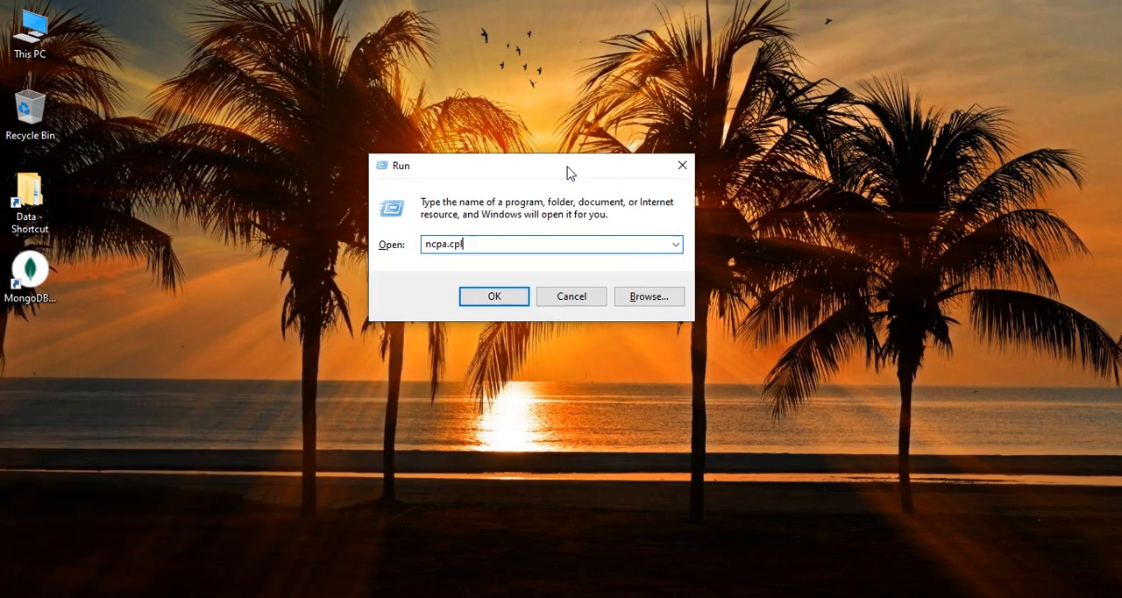
double_click(491, 230)
click(530, 230)
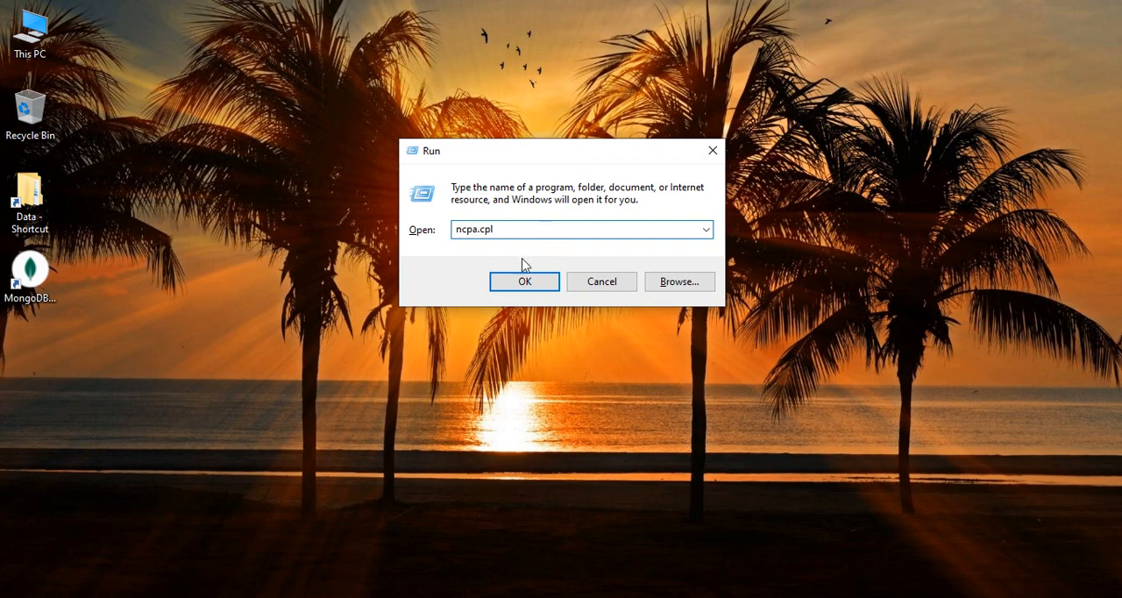
click(524, 281)
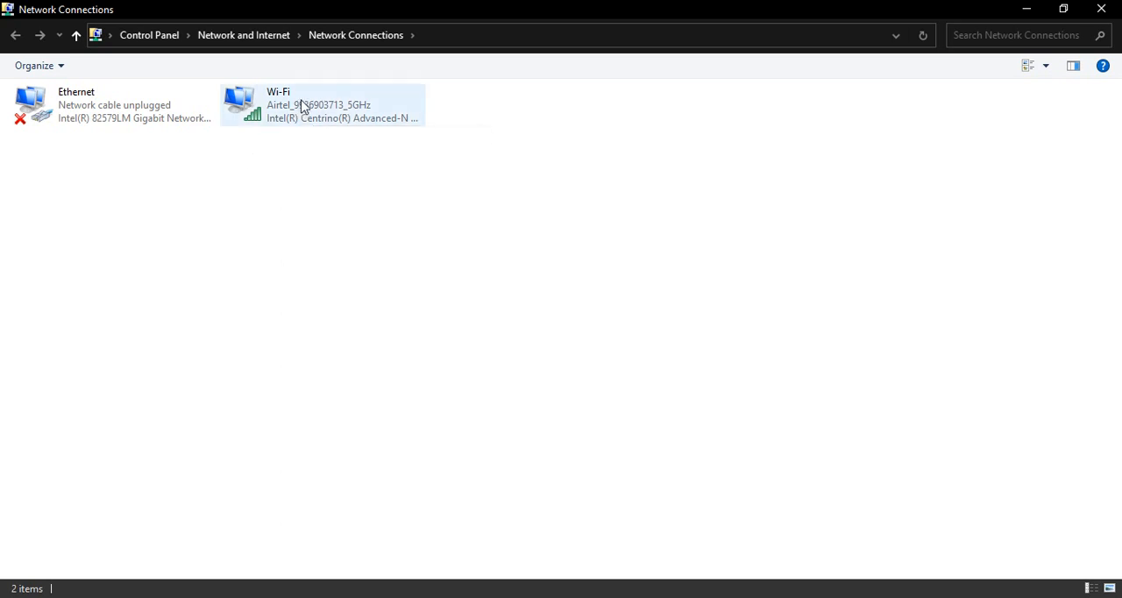
- Reach the Wi-Fi adapter's advanced driver properties via its connection Properties and Configure
right_click(294, 104)
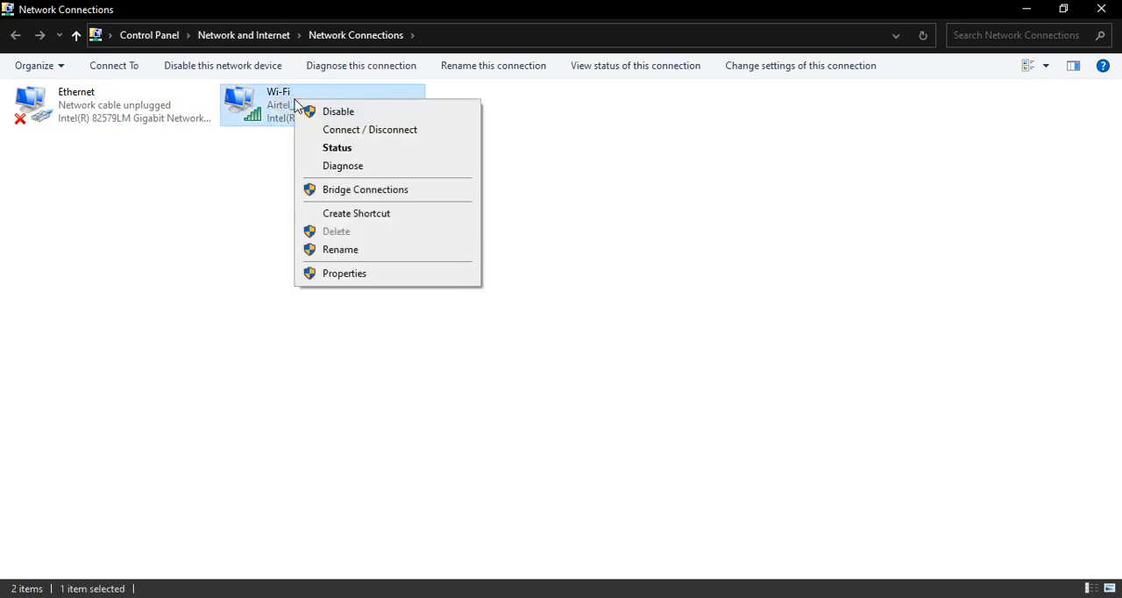
click(355, 273)
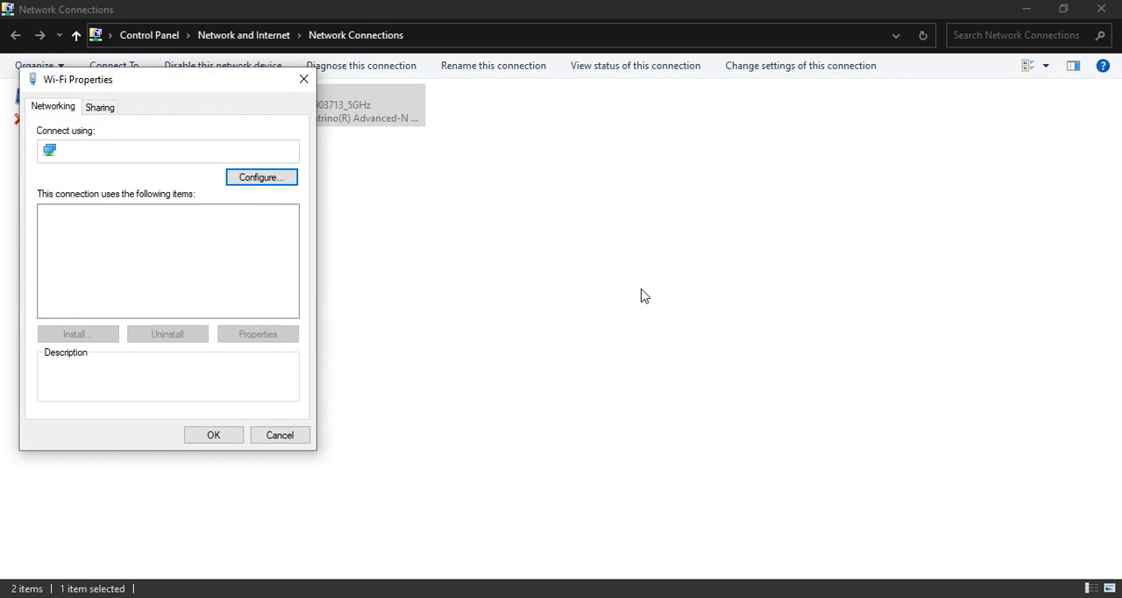
drag(105, 81, 528, 121)
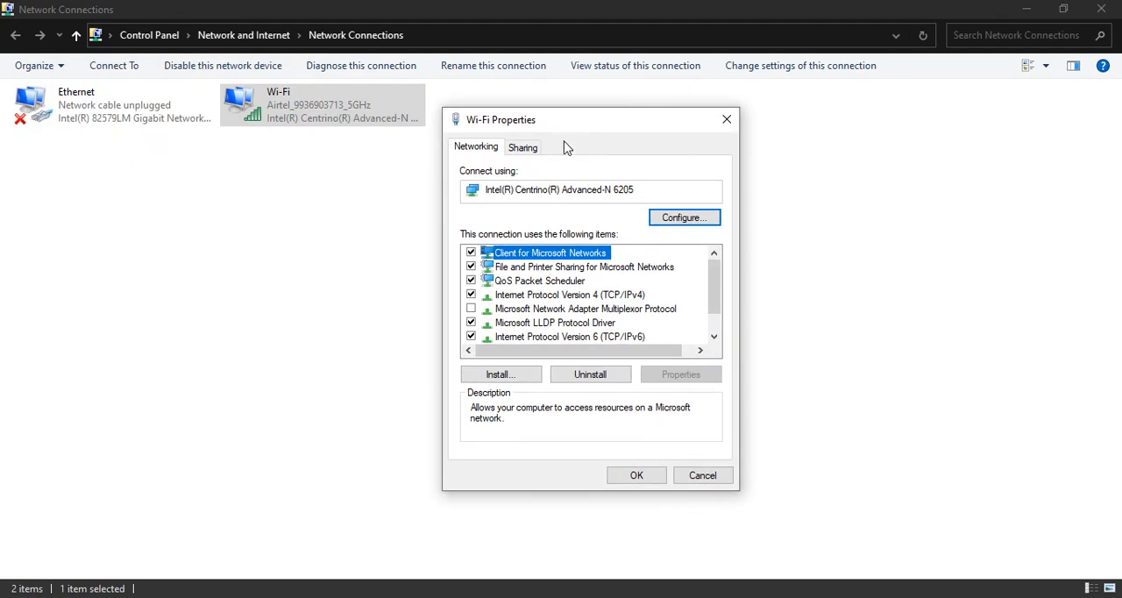
click(694, 222)
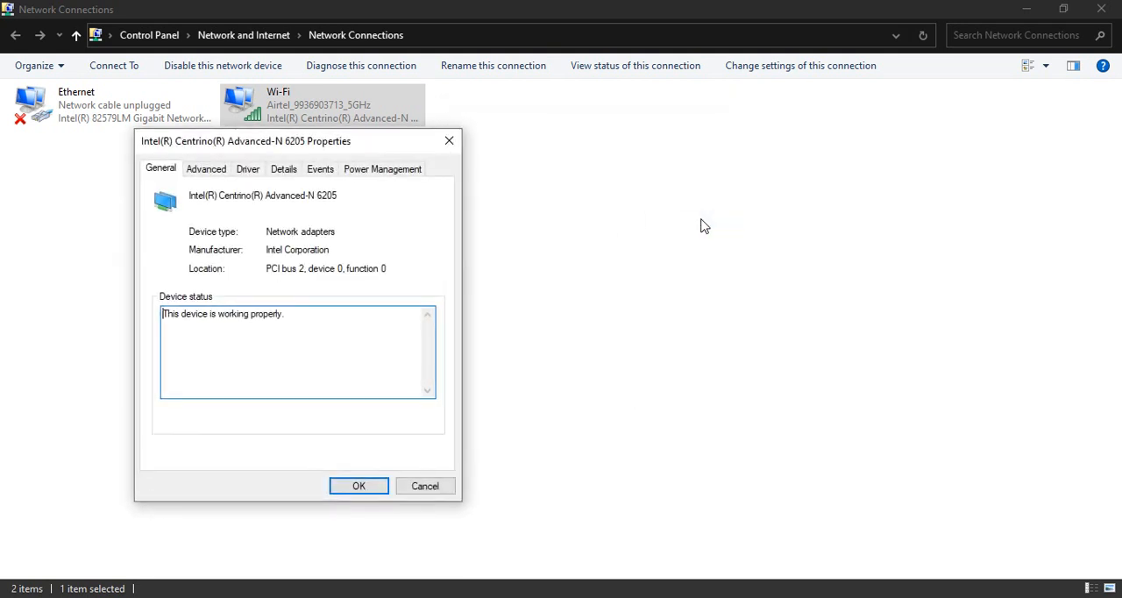
drag(298, 141, 547, 129)
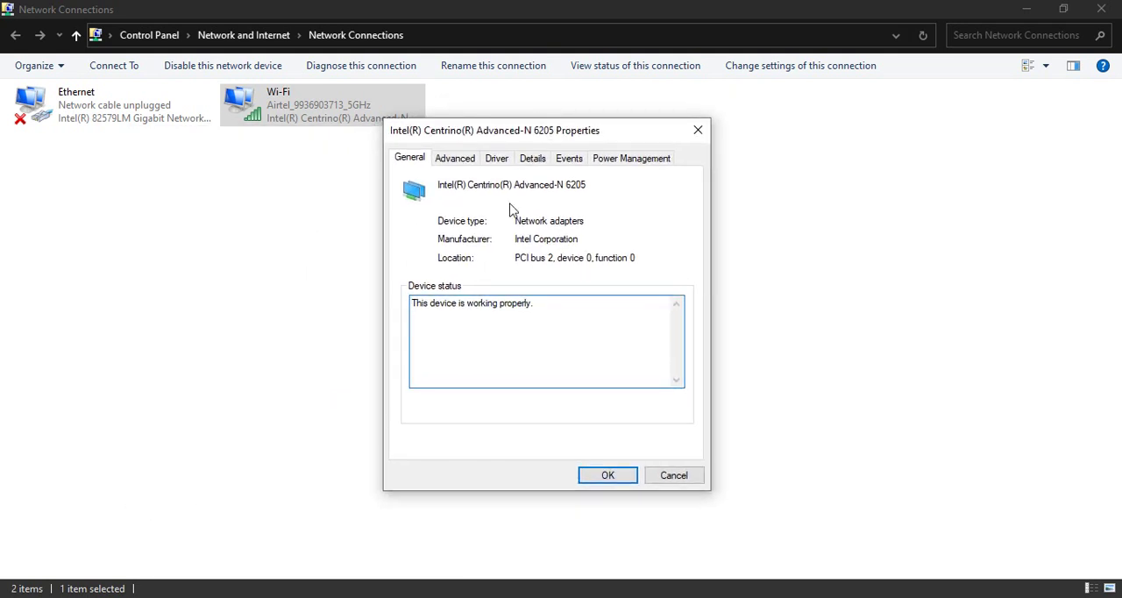
click(471, 165)
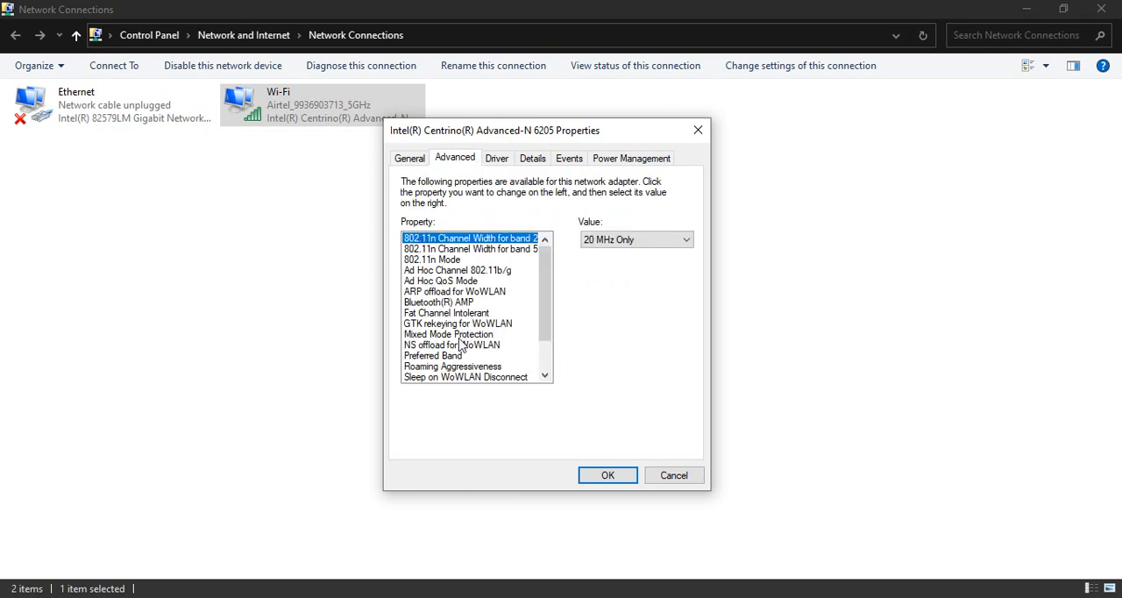
scroll(468, 256, down, 3)
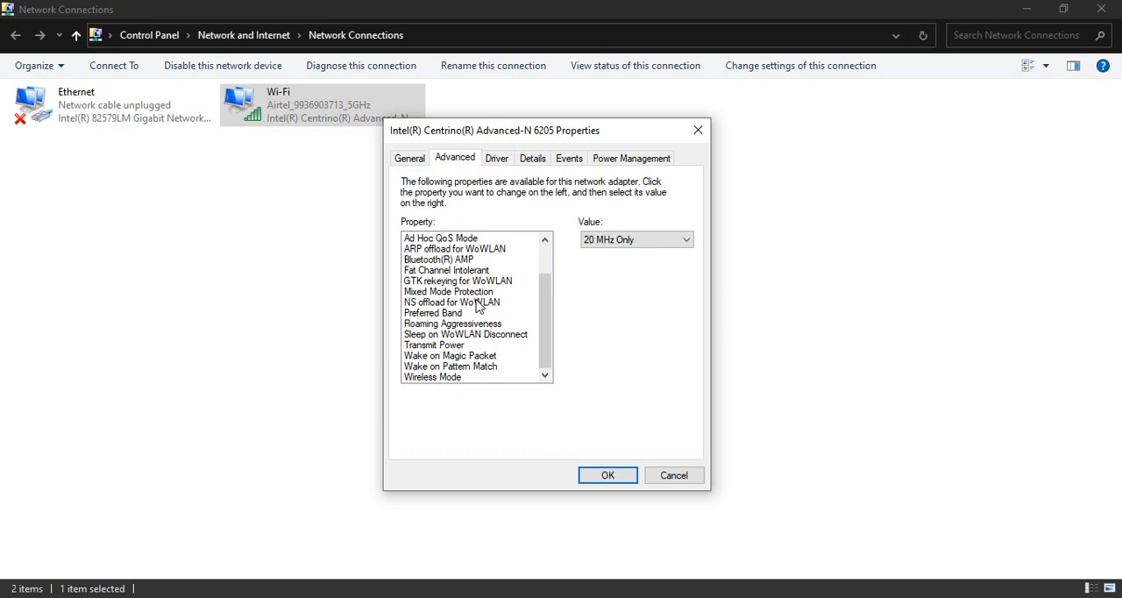
scroll(474, 325, up, 3)
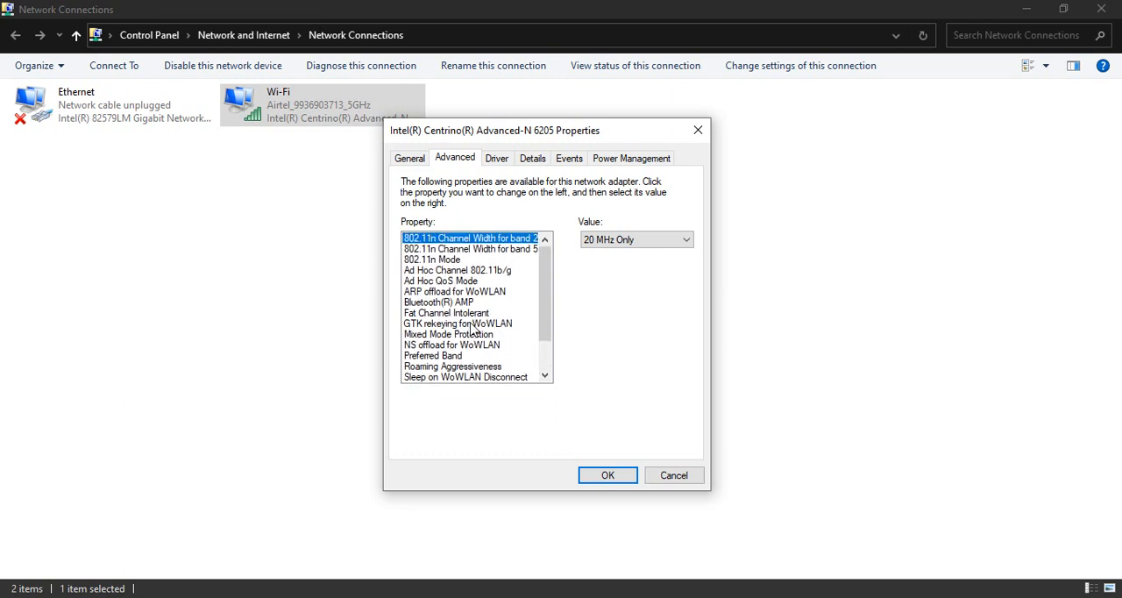
- Set Fat Channel Intolerant to Enabled and select the Roaming Aggressiveness property
click(473, 313)
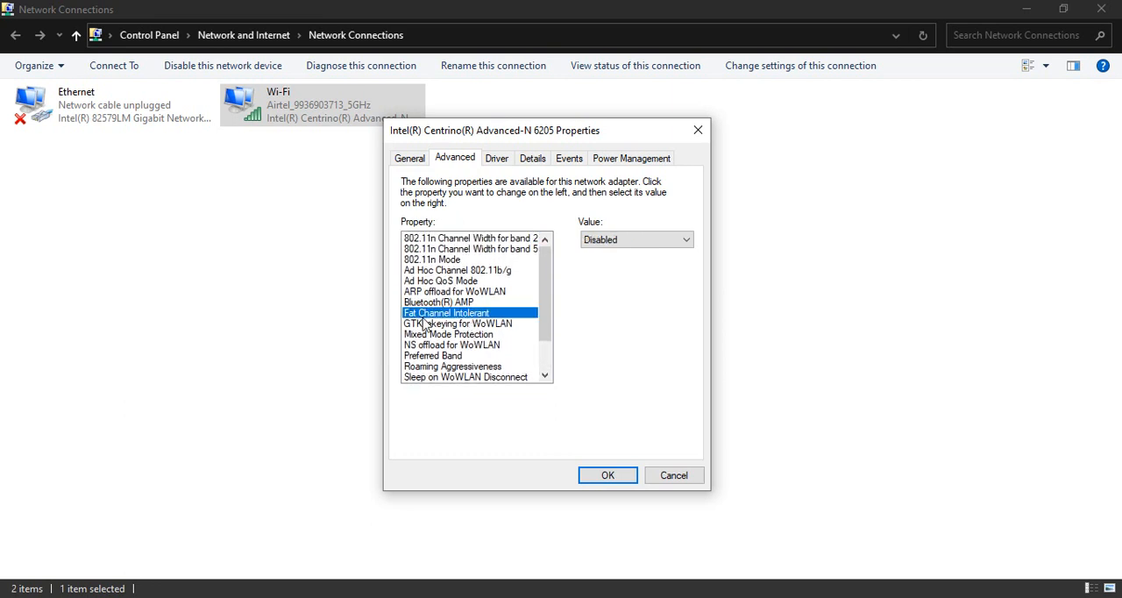
click(636, 239)
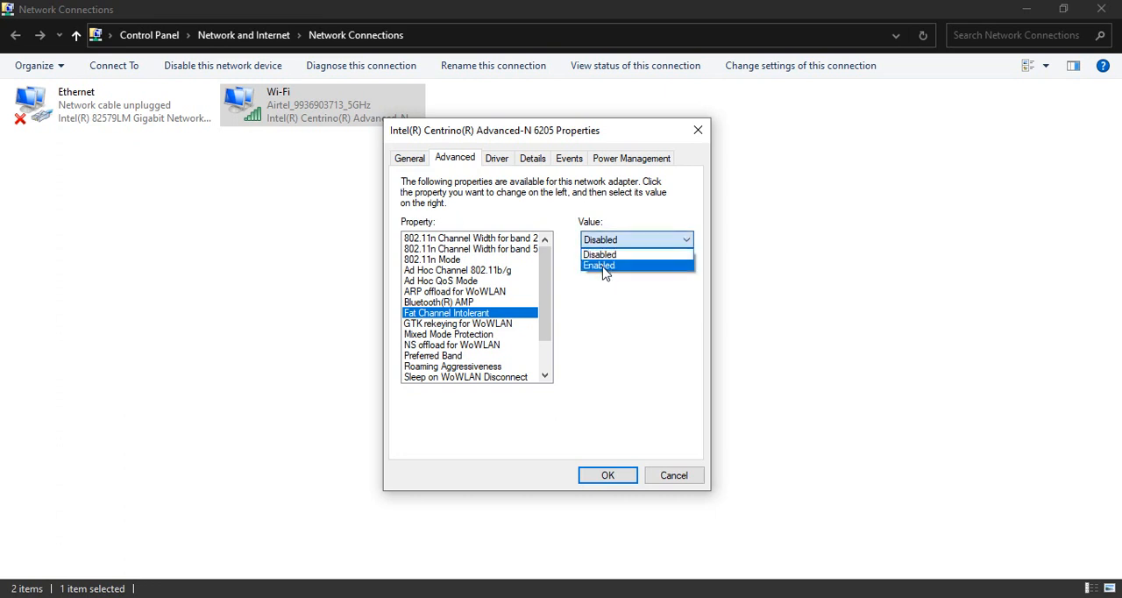
click(605, 265)
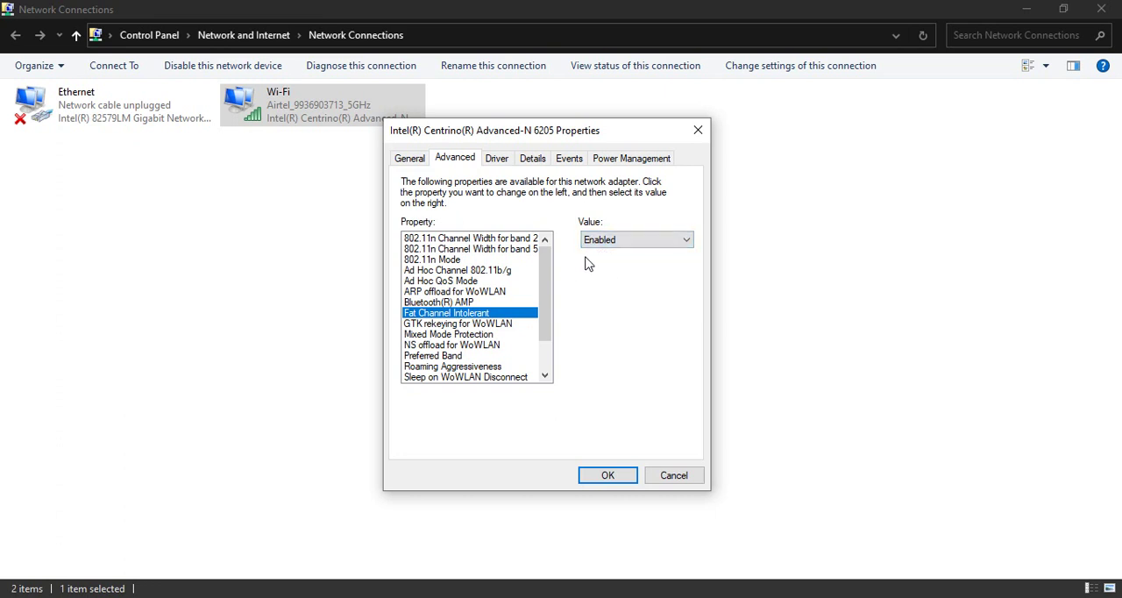
scroll(447, 329, down, 1)
click(447, 324)
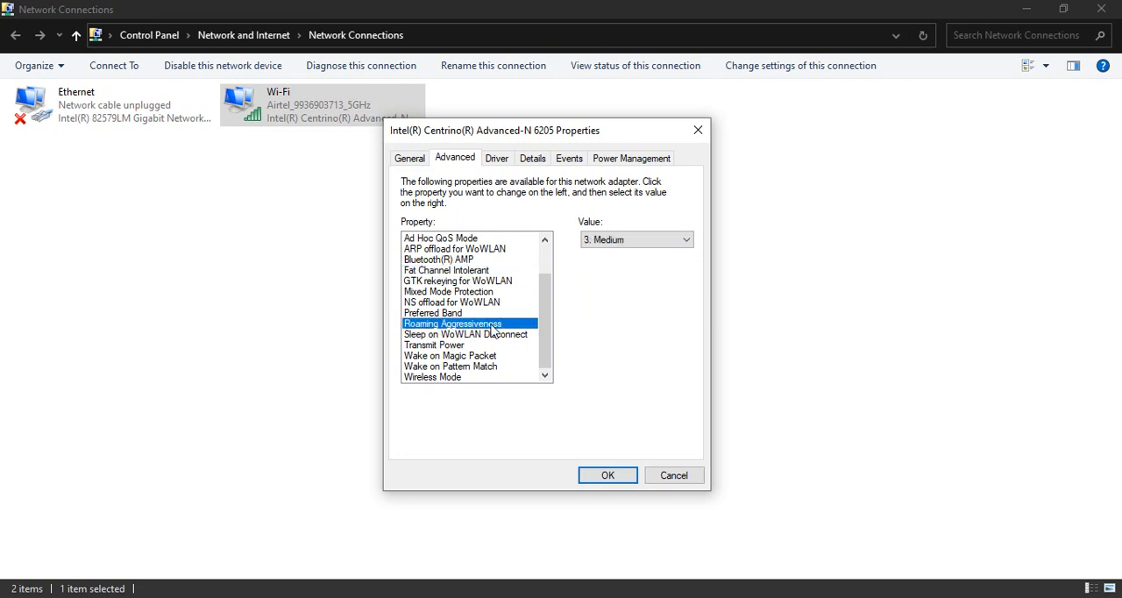
- Review the Roaming Aggressiveness levels and keep the value at 3. Medium
click(601, 246)
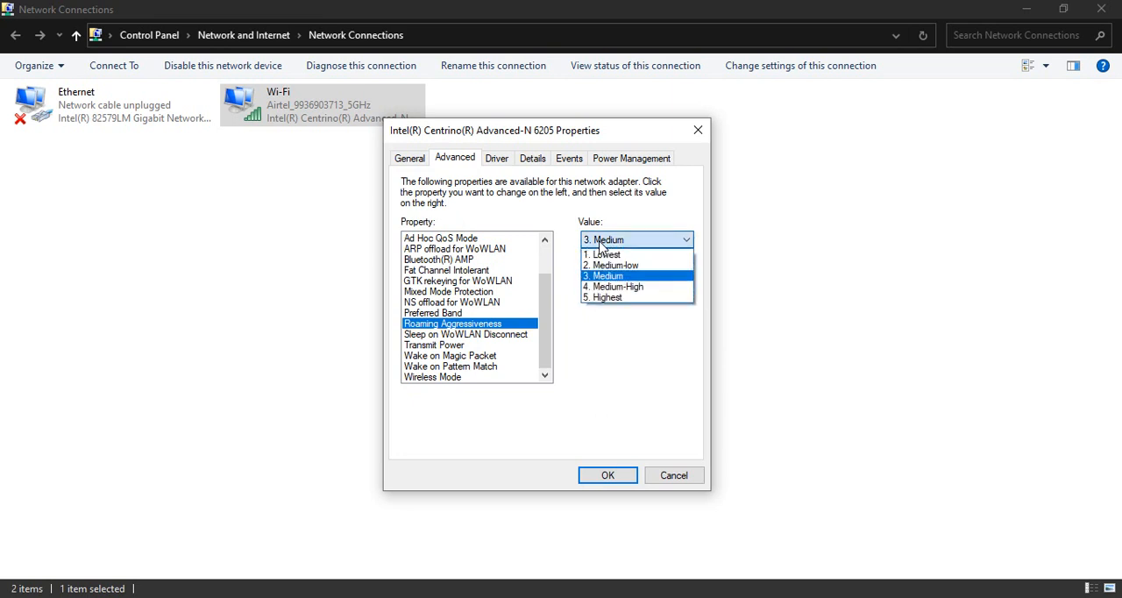
click(676, 356)
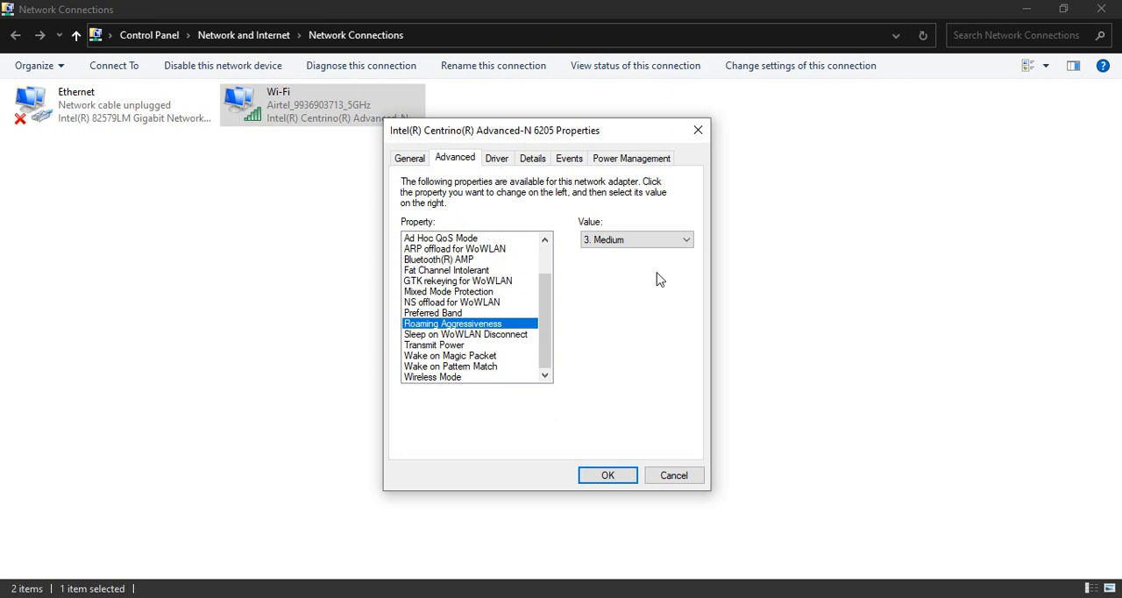
click(646, 239)
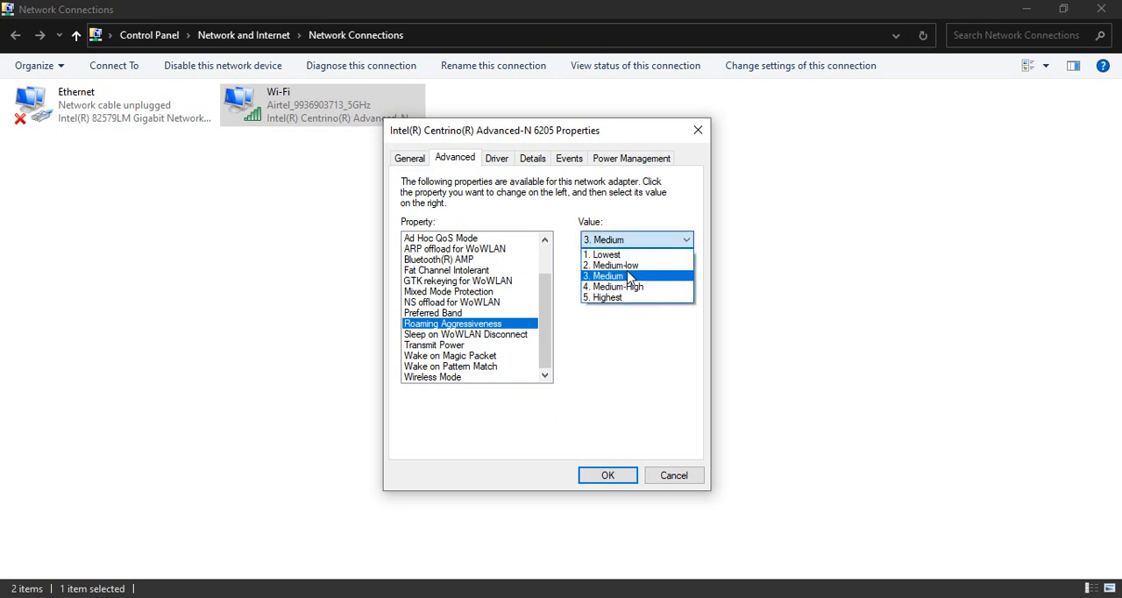
key(Up)
click(592, 277)
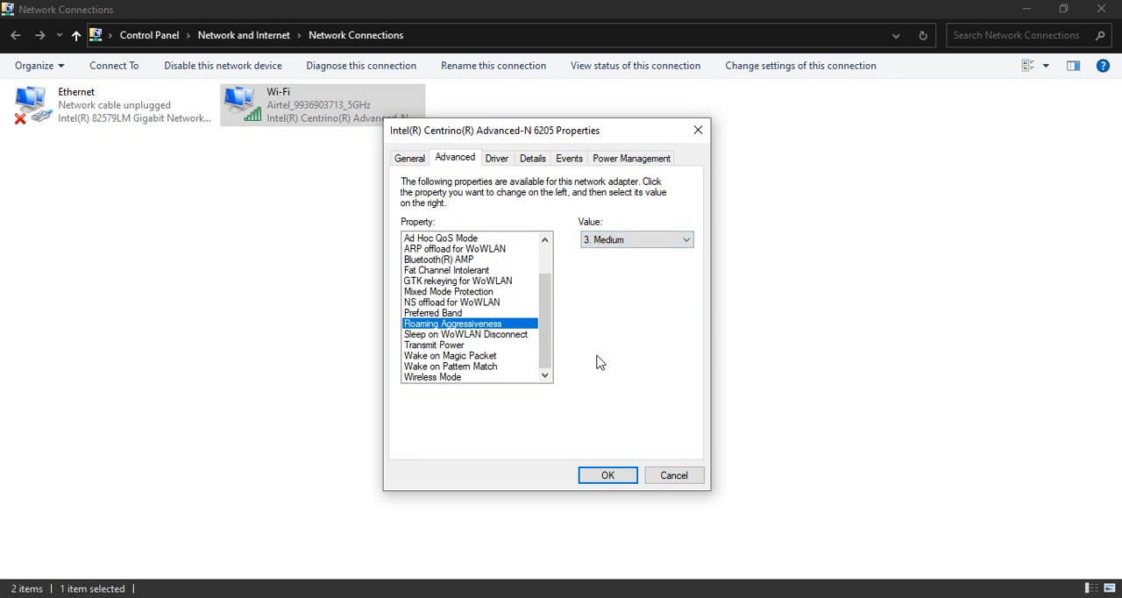
- View the adapter's Power Management settings and cancel out of the adapter Properties dialog
click(622, 158)
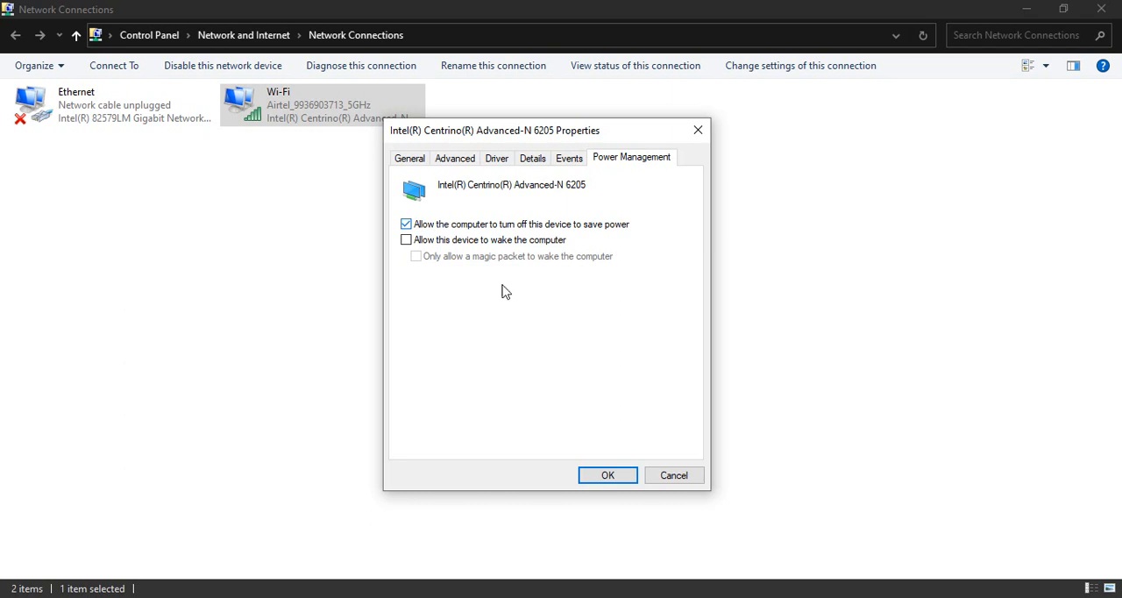
click(673, 475)
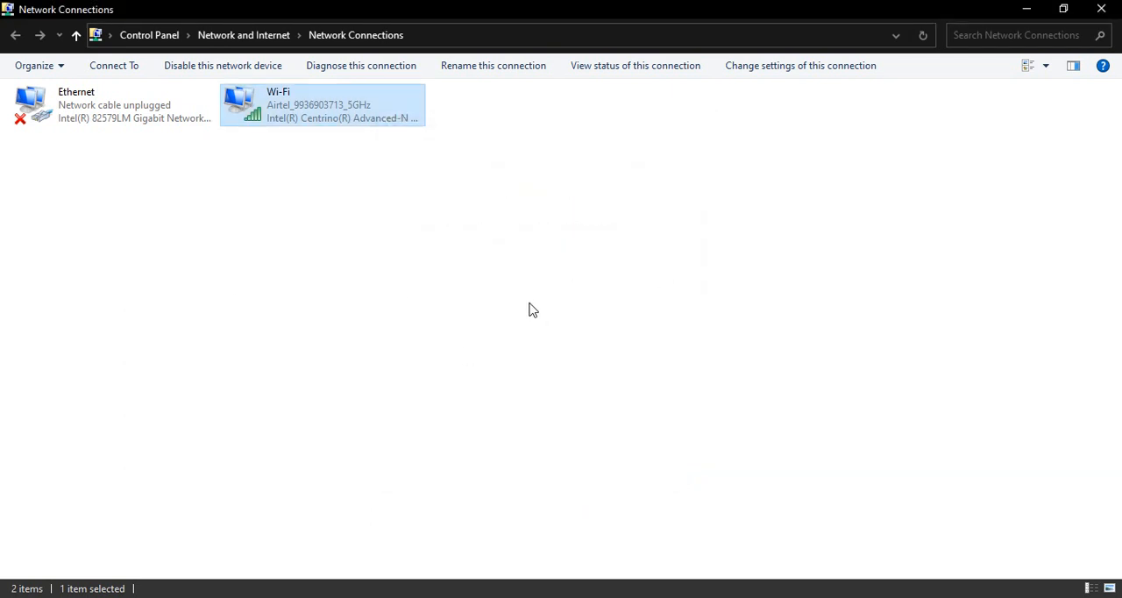
- Show the Wi-Fi connection's Internet Protocol Version 4 (TCP/IPv4) properties with automatic IP and DNS
right_click(409, 112)
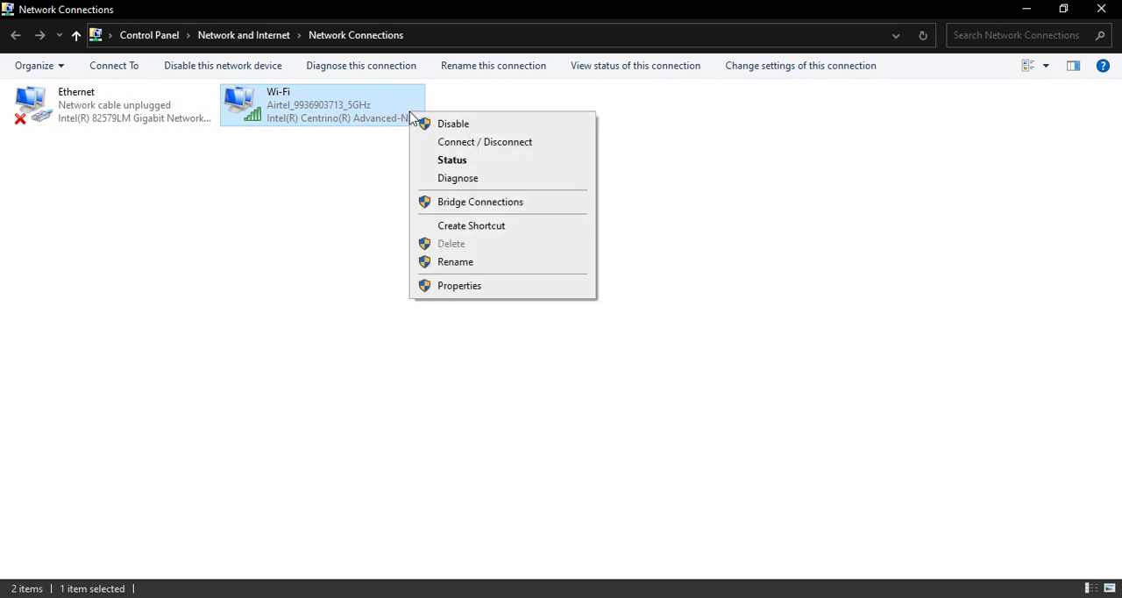
click(468, 285)
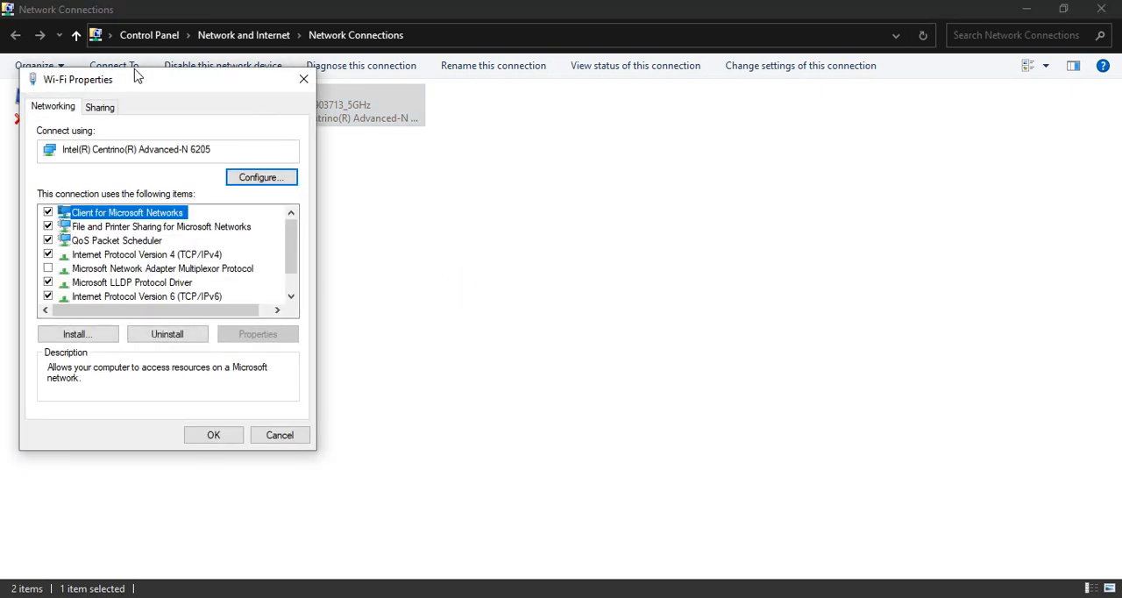
mouse_move(136, 80)
mouse_down()
mouse_move(640, 99)
mouse_move(622, 99)
mouse_up()
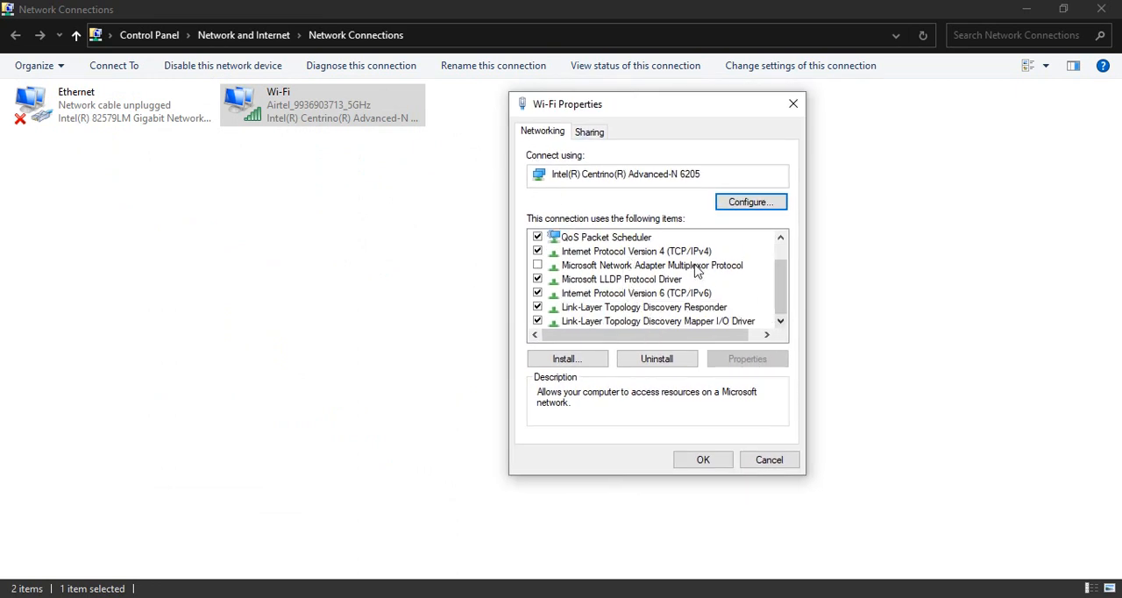
click(684, 260)
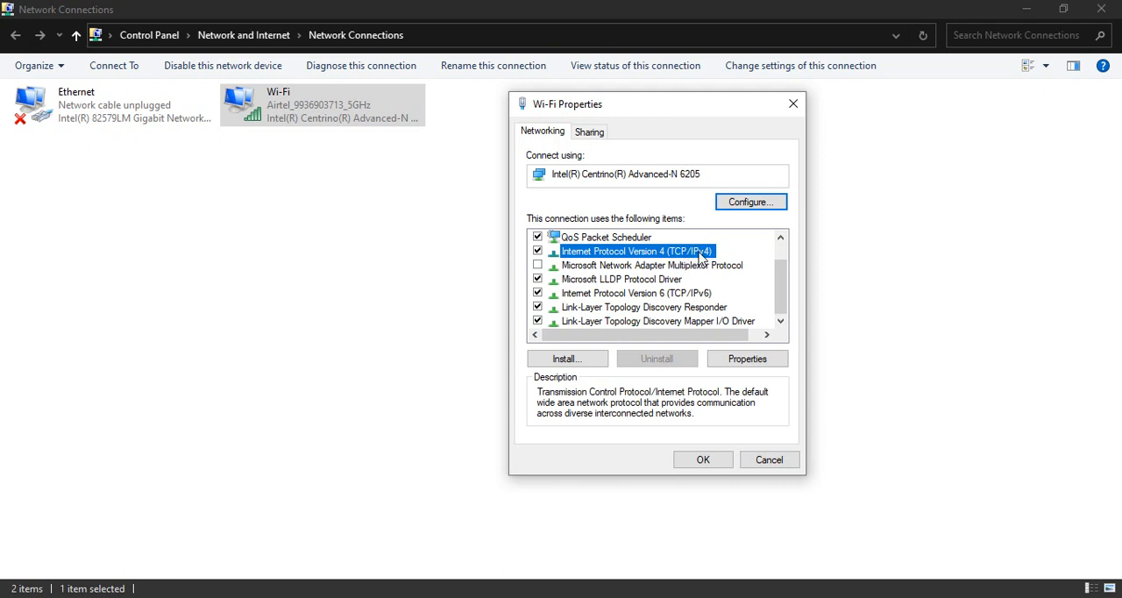
click(747, 359)
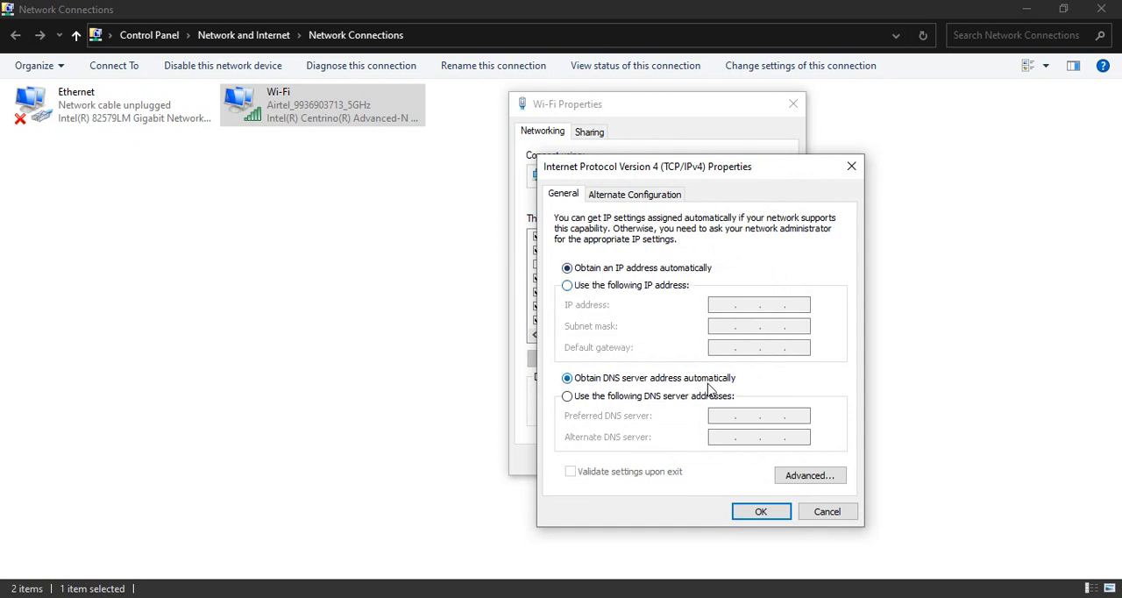
- Confirm DHCP enabled and no manual DNS in advanced TCP/IP settings, then close all Wi-Fi property dialogs
click(824, 475)
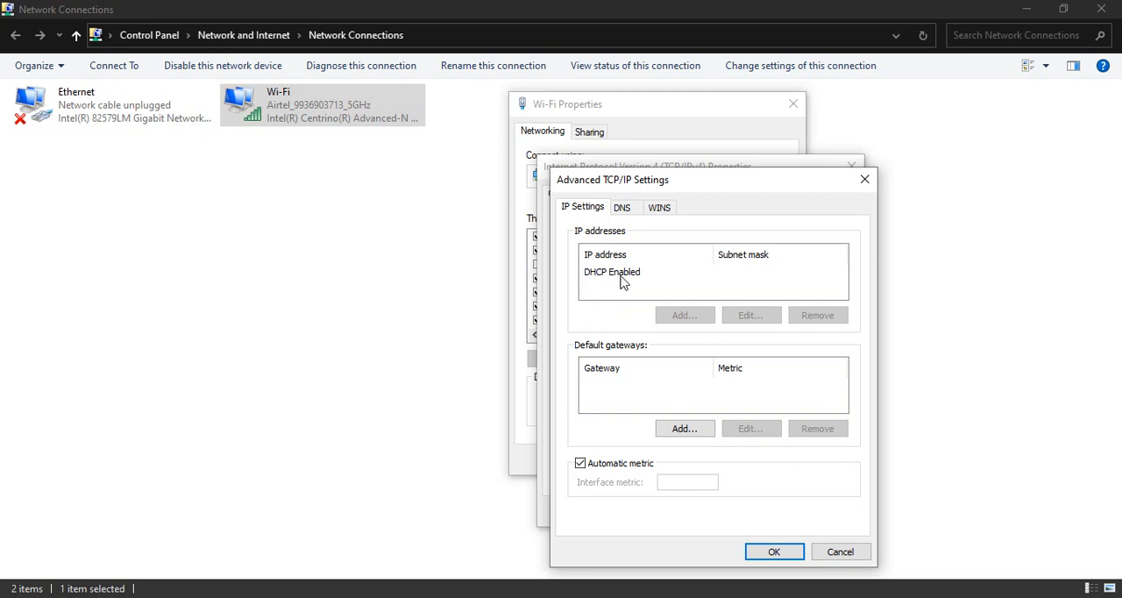
click(622, 208)
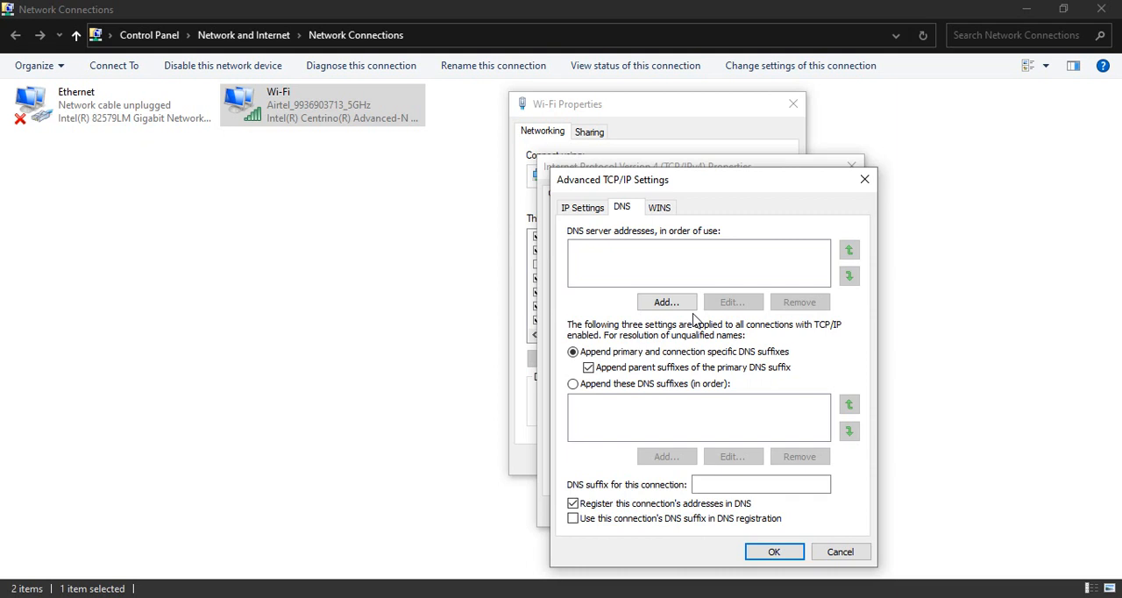
click(839, 551)
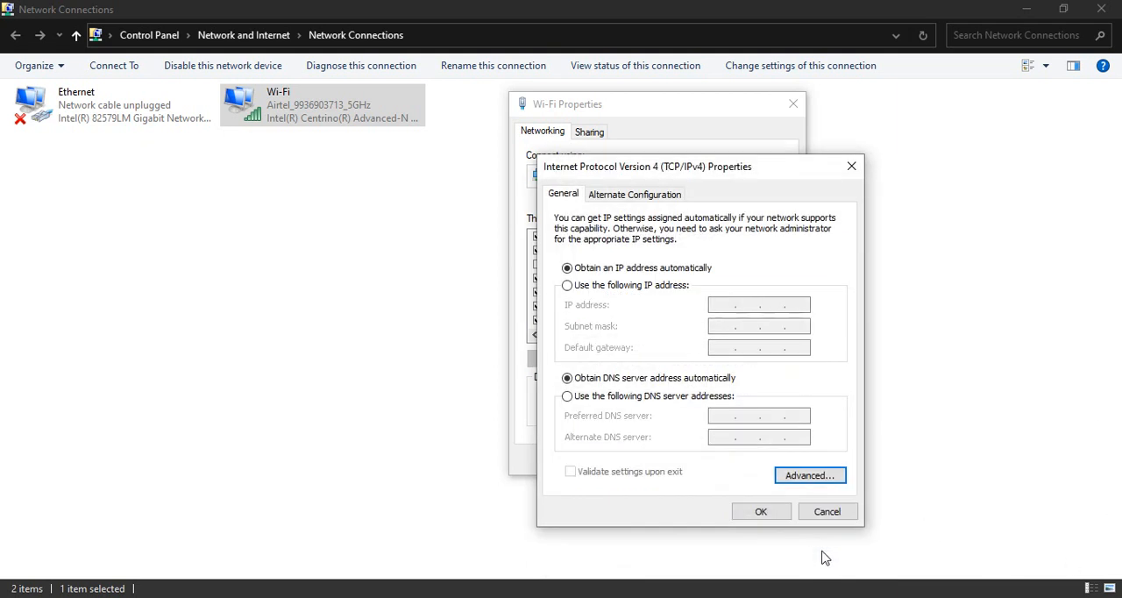
click(761, 511)
click(703, 459)
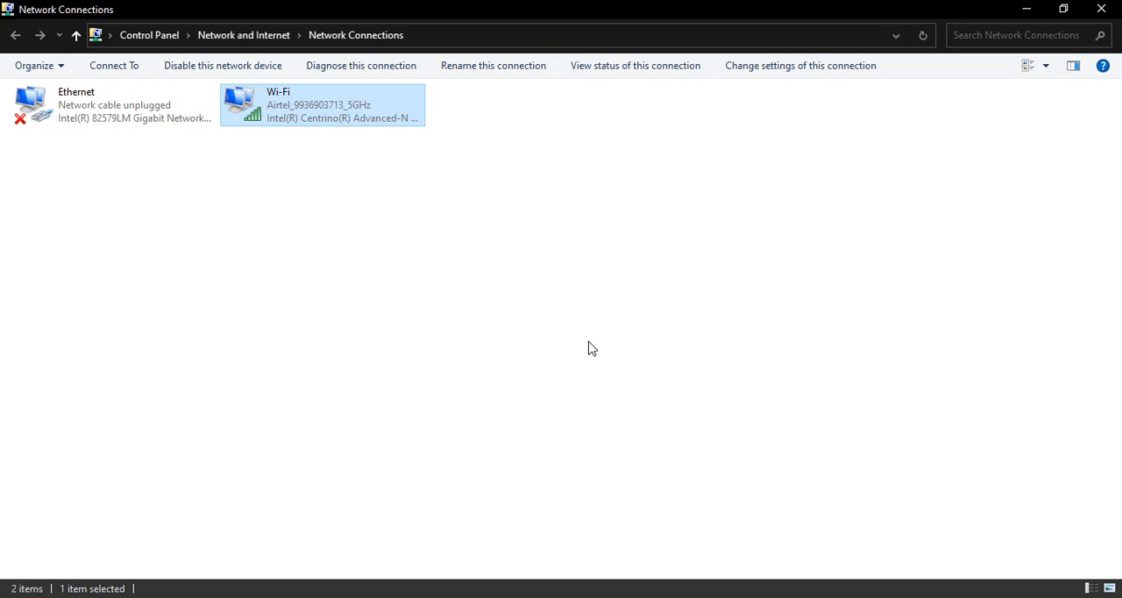
- Close the Network Connections window, leaving the desktop showing
click(1101, 9)
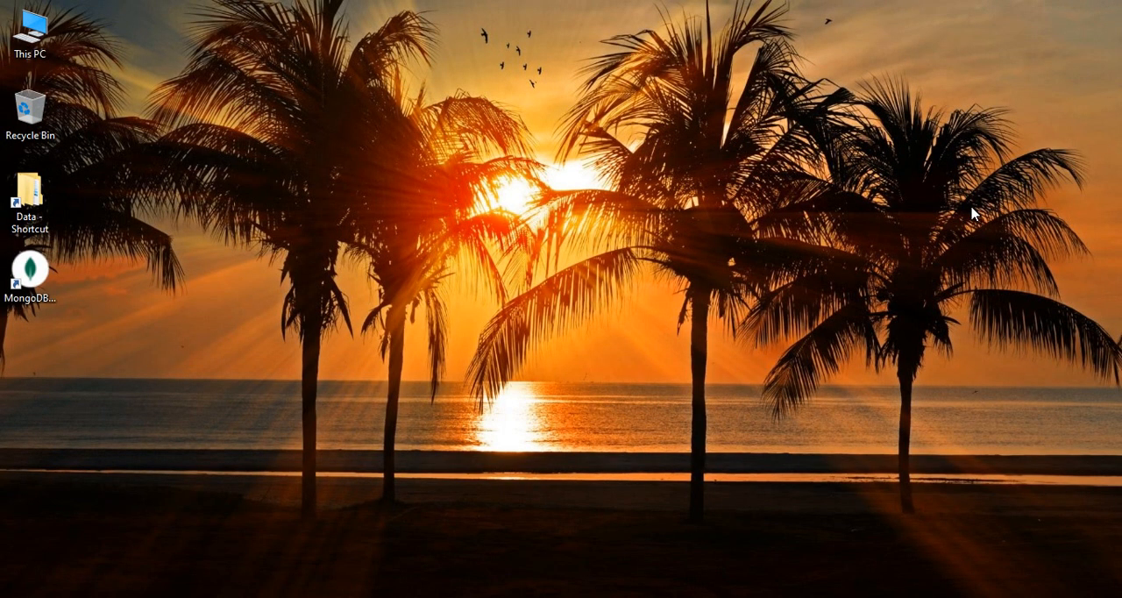